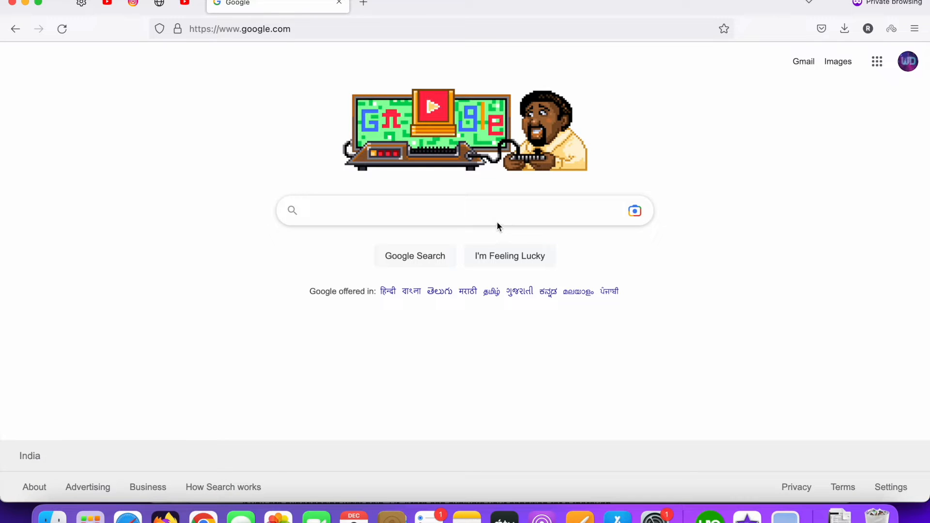
- Search Google for 'paypal sandbox' and open the PayPal Developer site from the results
click(471, 218)
text(pa)
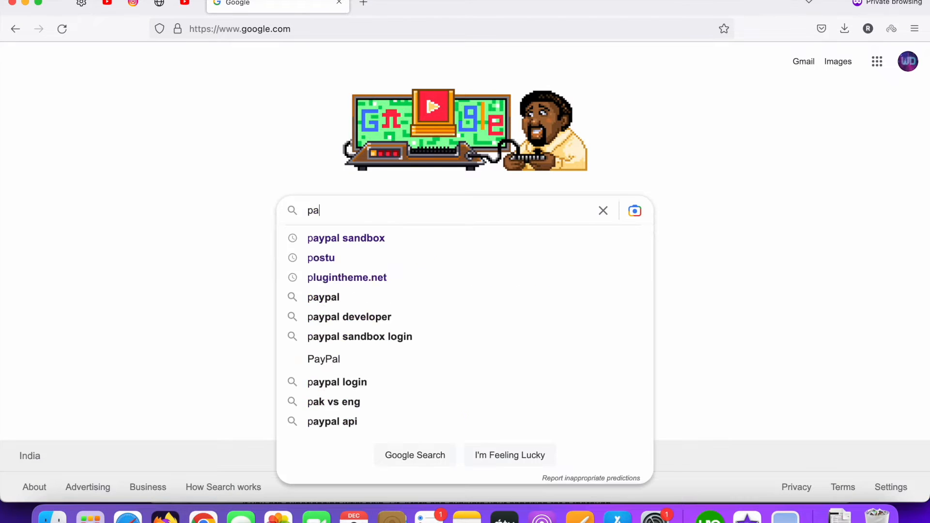
text(y)
click(326, 240)
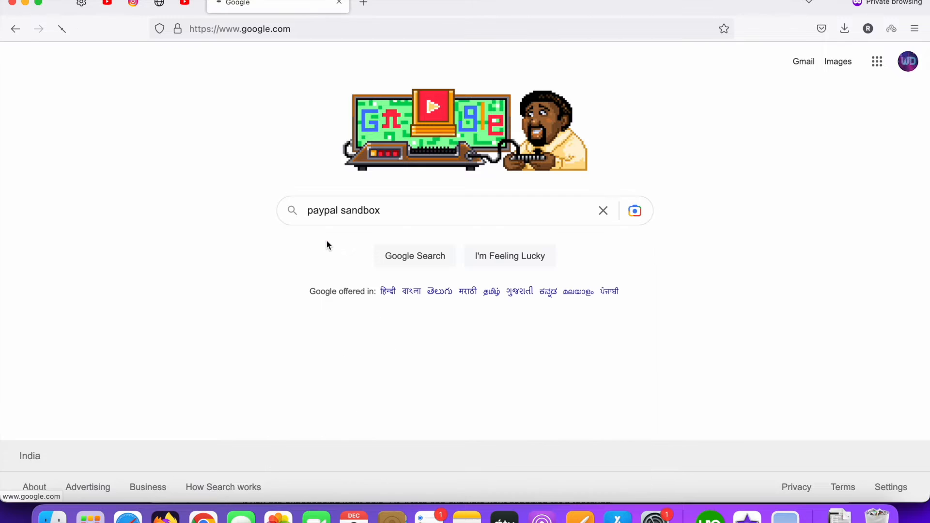
scroll(316, 254, down, 3)
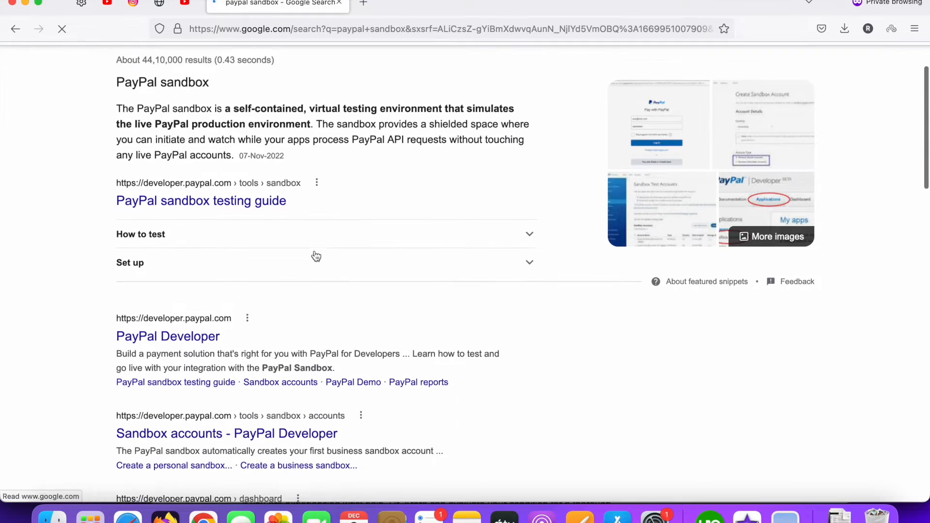
scroll(257, 228, up, 2)
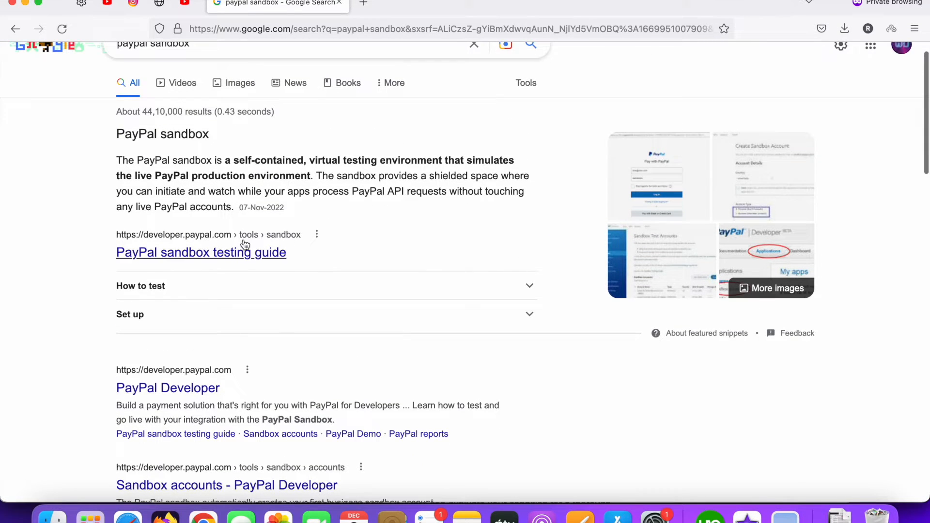
scroll(235, 301, down, 2)
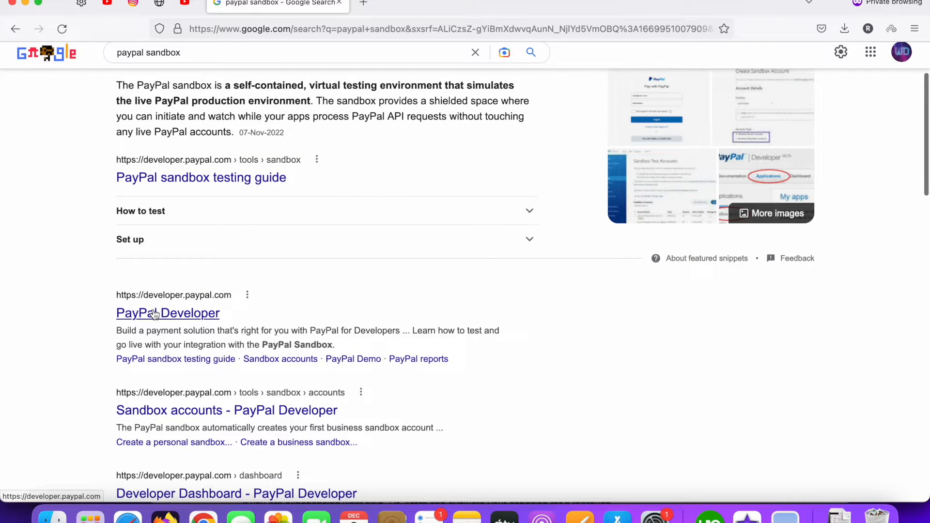
click(179, 315)
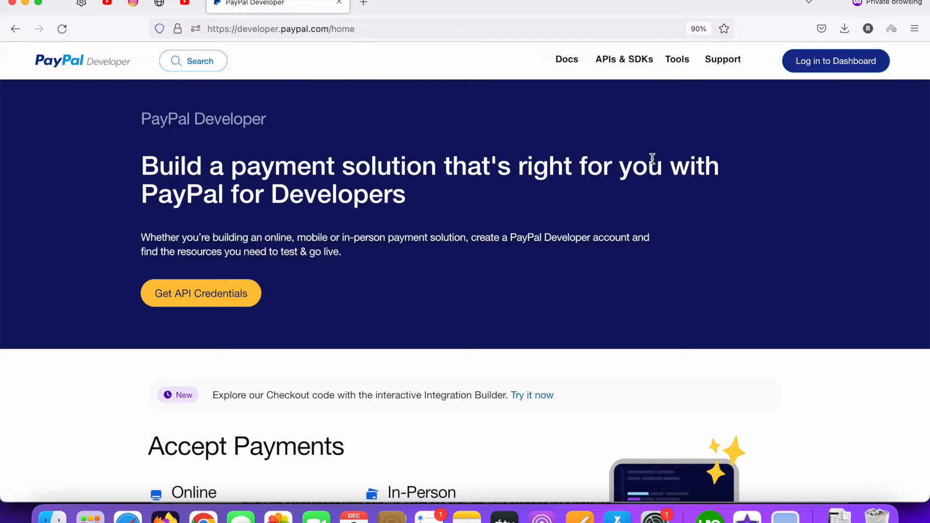
- Log in to the PayPal Developer dashboard with the account e-mail and password
click(827, 63)
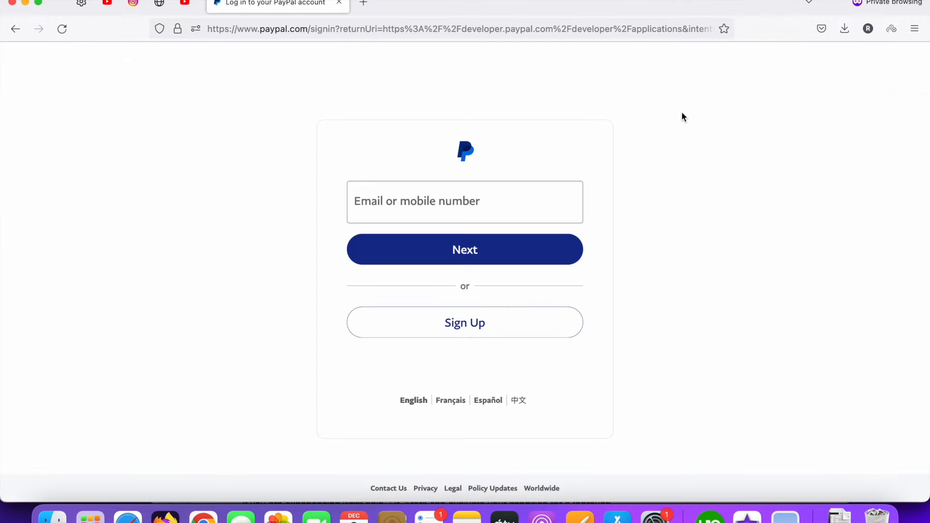
click(476, 204)
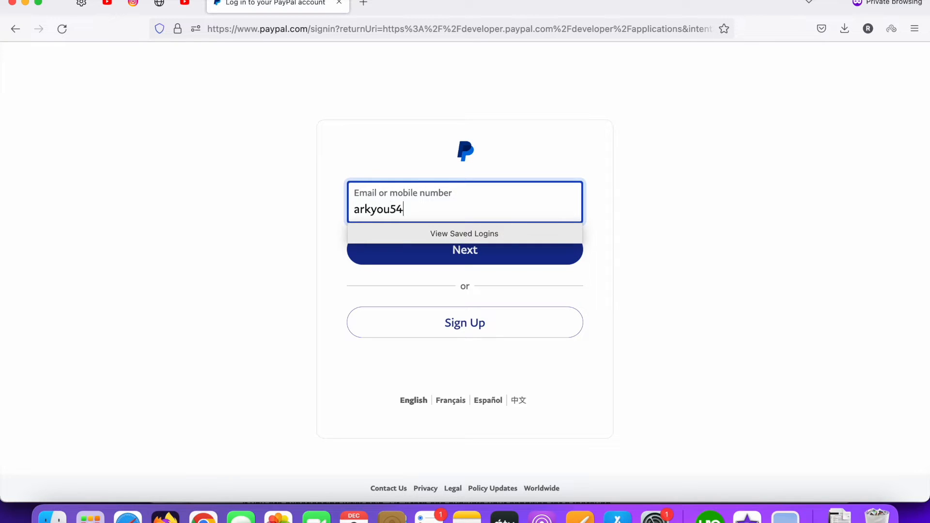
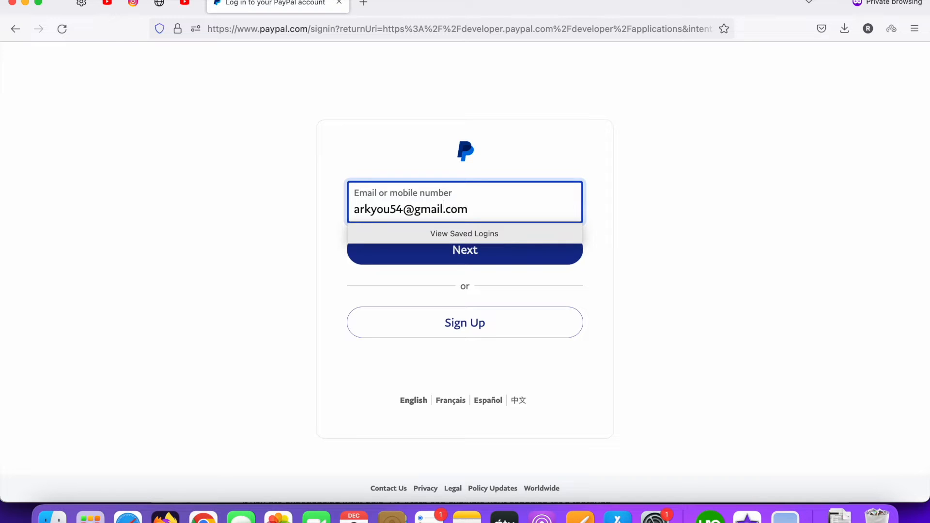
click(471, 260)
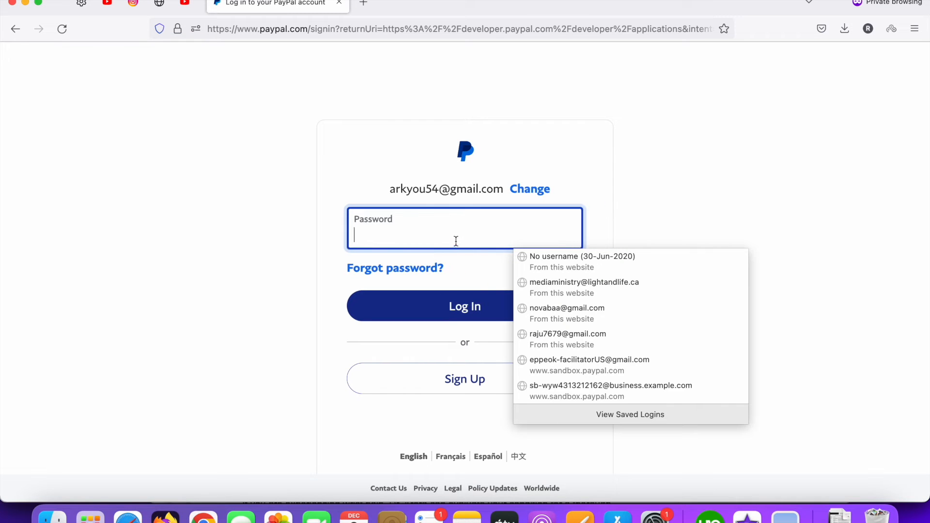
text(••)
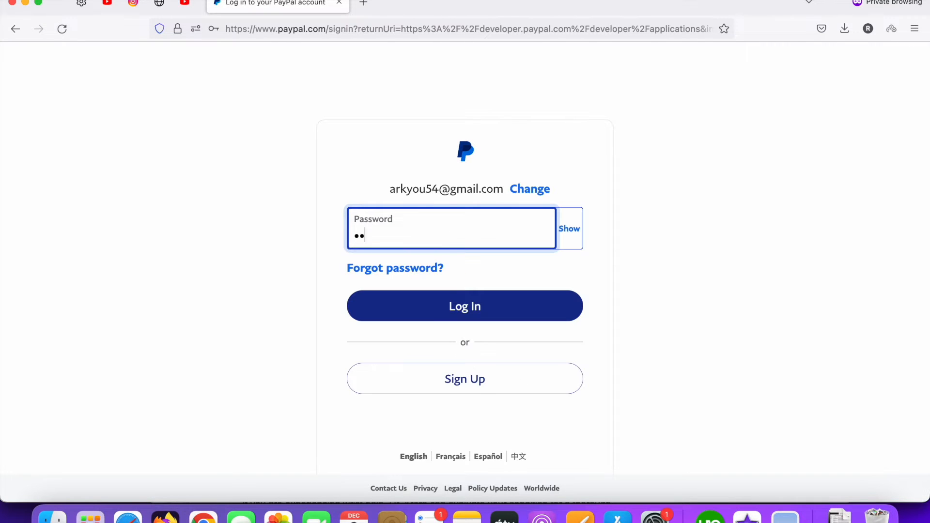
text(••••)
click(474, 310)
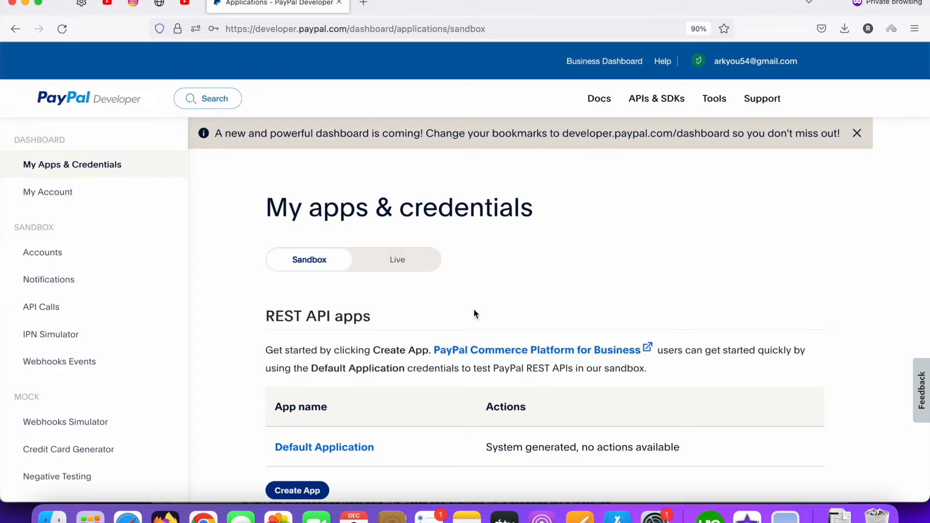
- Scroll the sandbox dashboard down to the Express Checkout via Braintree SDK - Sandbox Accounts section
scroll(473, 308, down, 5)
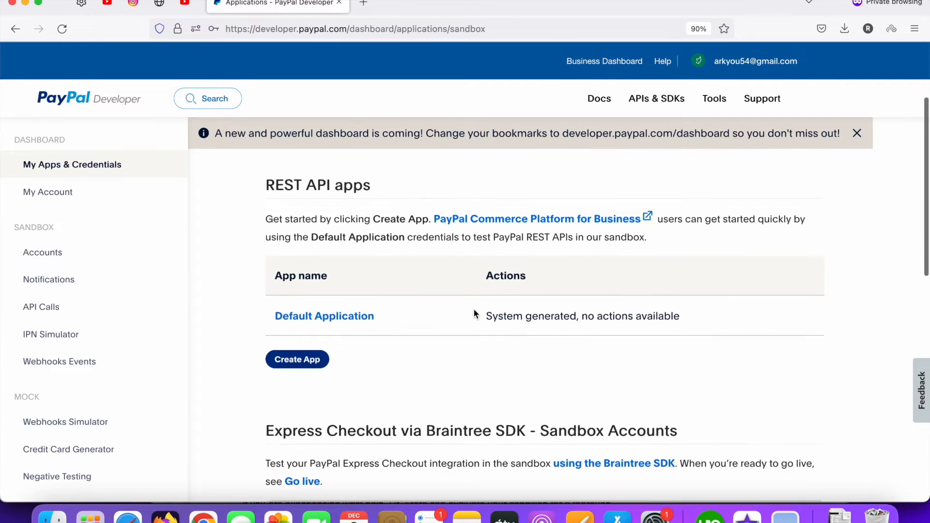
scroll(409, 280, down, 5)
scroll(409, 277, up, 12)
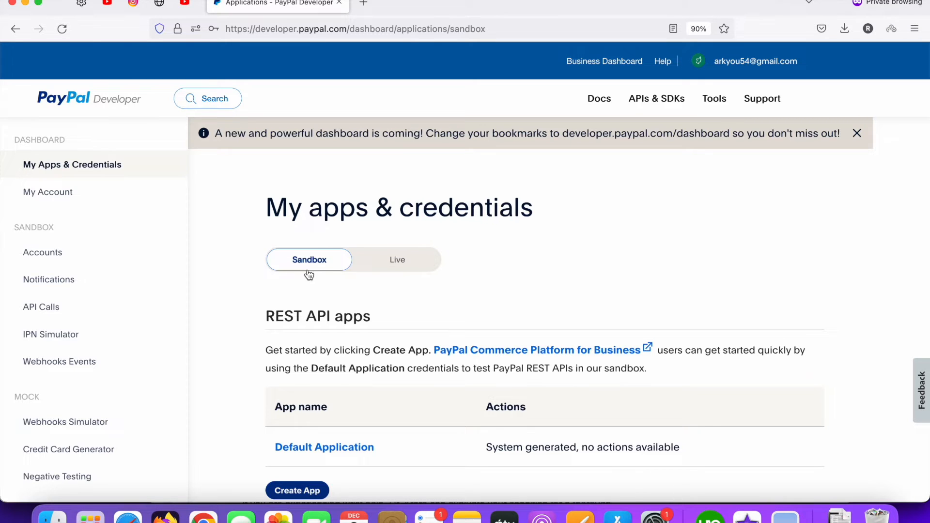
scroll(319, 283, down, 3)
scroll(319, 283, down, 5)
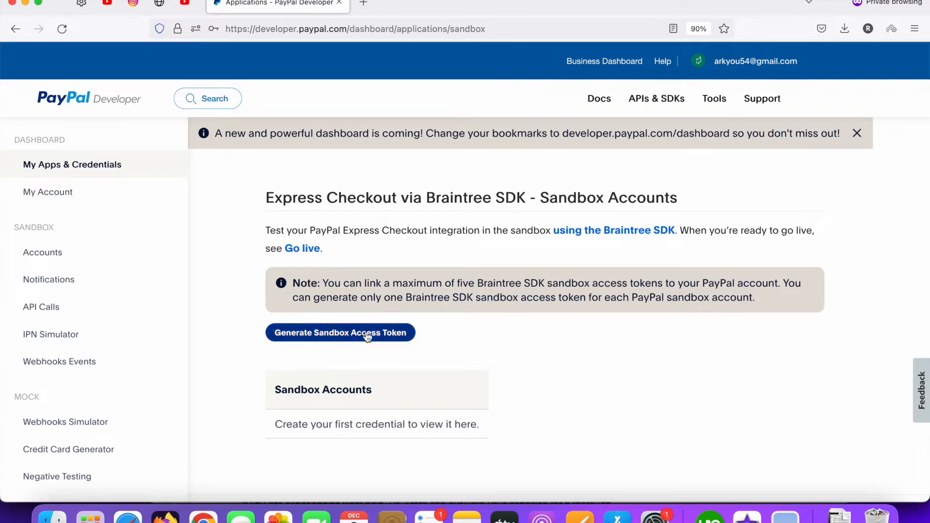
- Generate Braintree SDK sandbox credentials for the sandbox business account
click(342, 333)
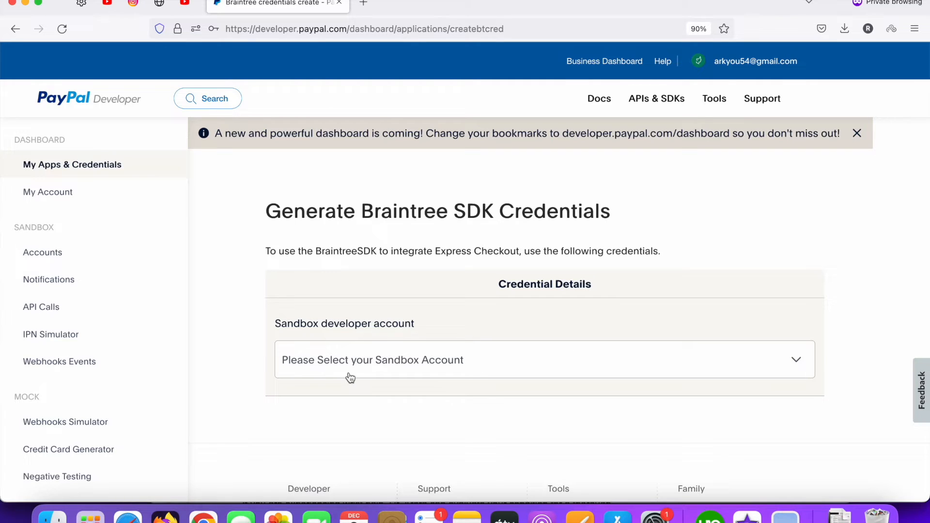
click(508, 364)
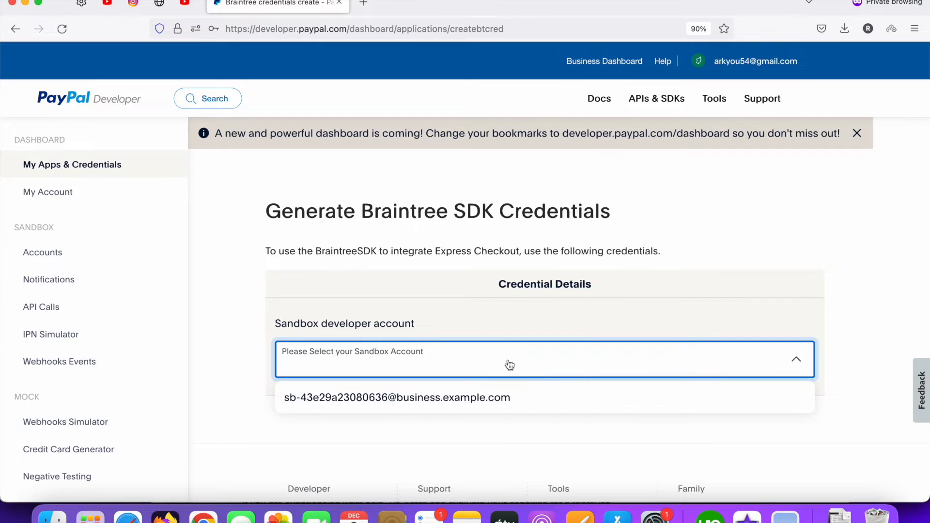
click(389, 402)
scroll(437, 406, down, 3)
scroll(338, 337, up, 2)
click(330, 350)
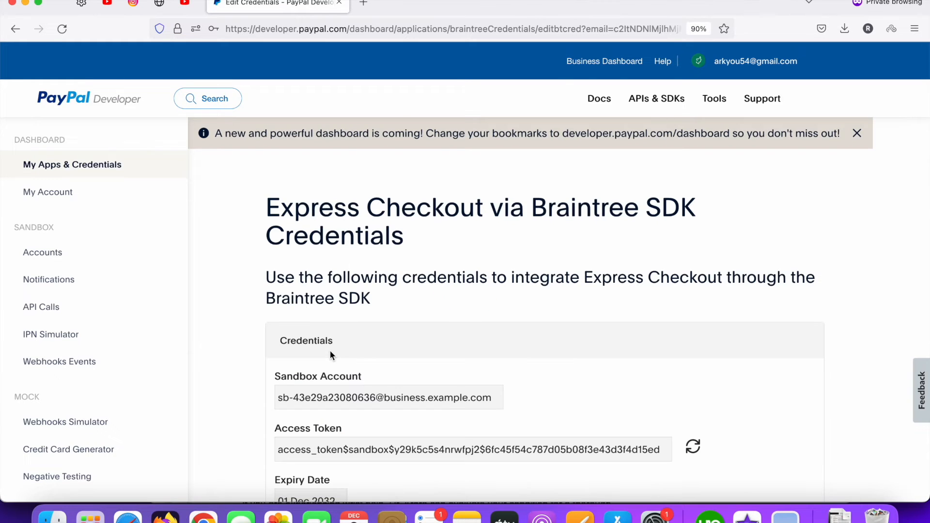
scroll(330, 354, down, 3)
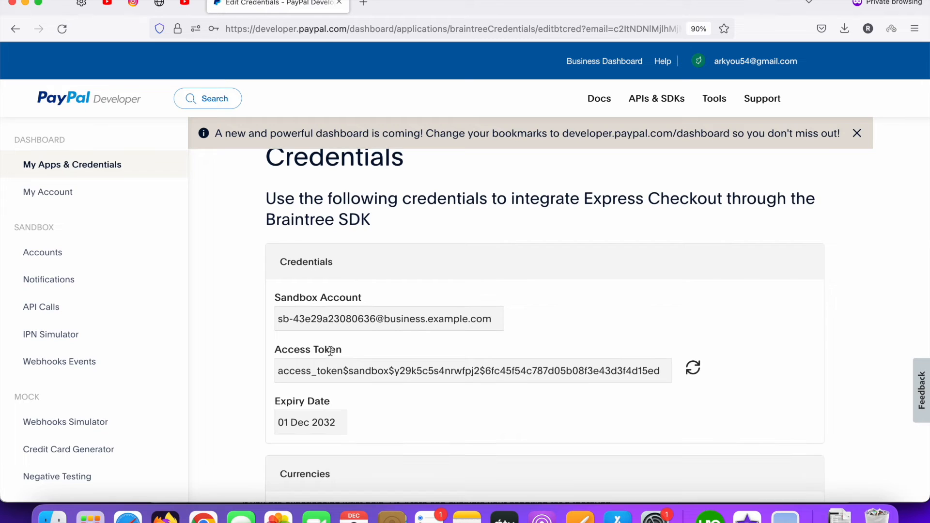
scroll(330, 351, down, 1)
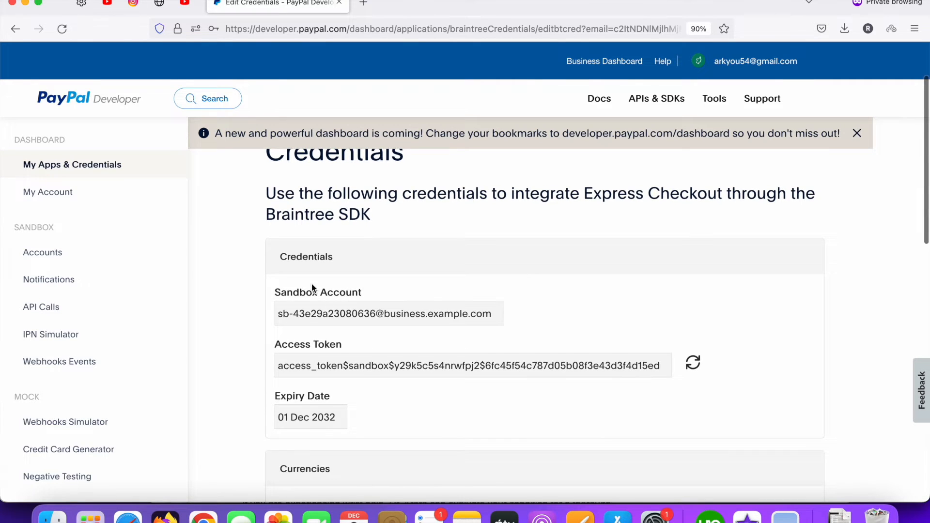
scroll(313, 288, down, 1)
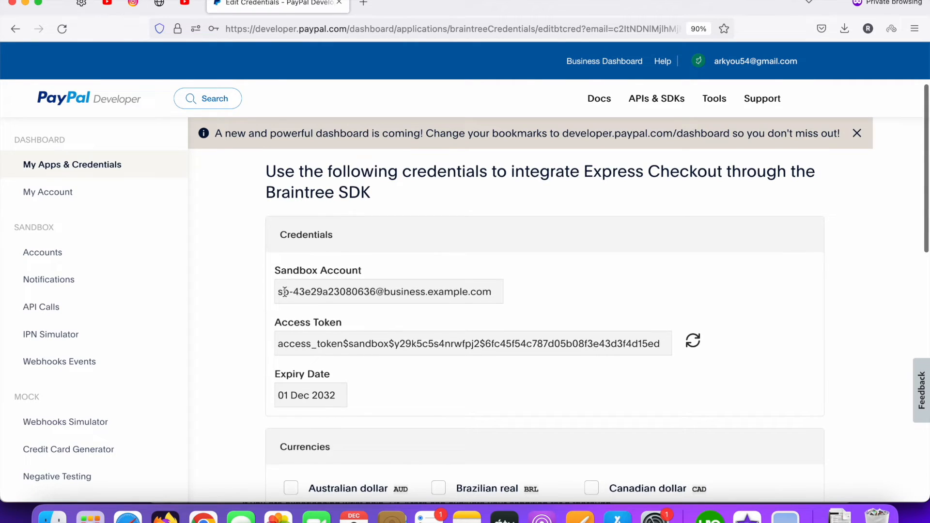
triple_click(296, 293)
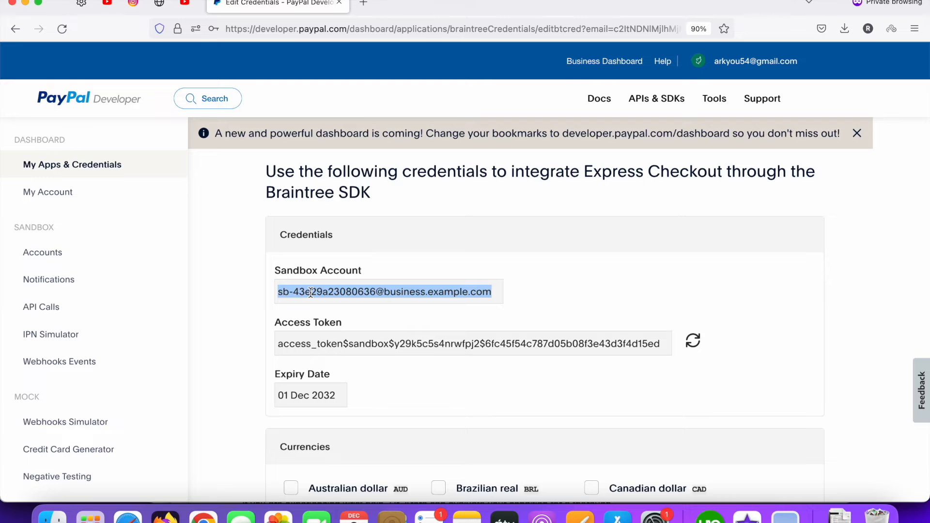
scroll(317, 295, down, 1)
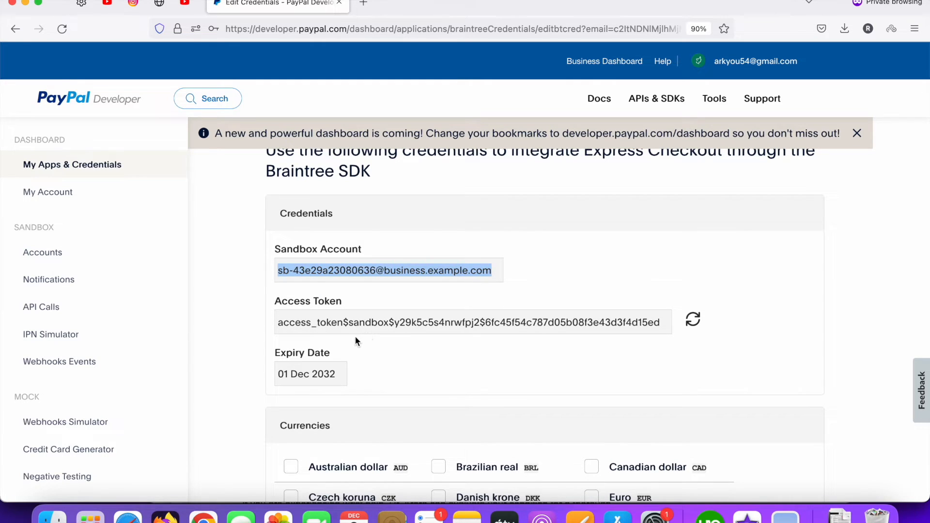
scroll(354, 339, down, 1)
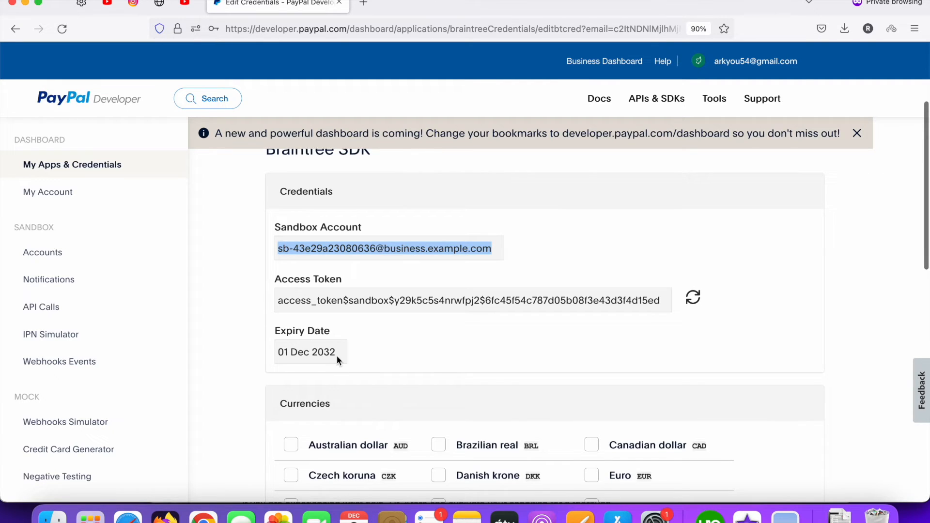
scroll(374, 352, down, 5)
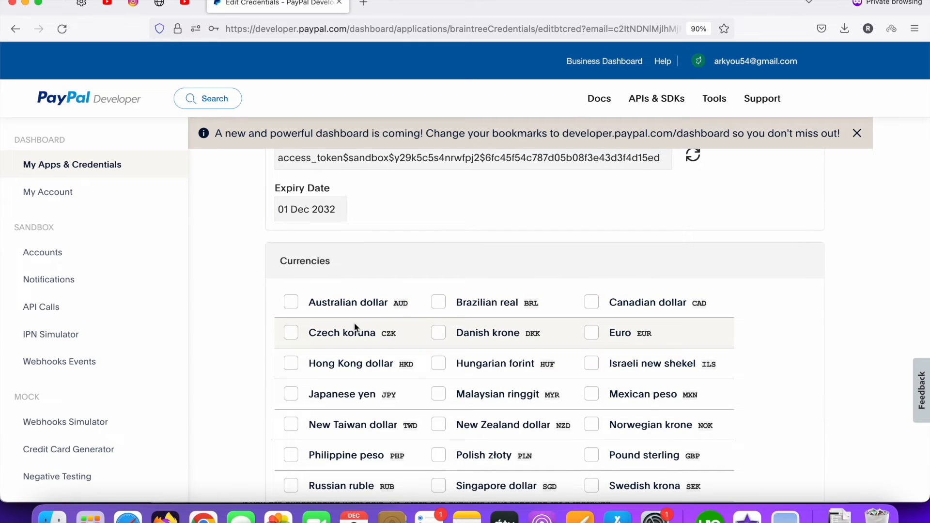
scroll(371, 329, down, 4)
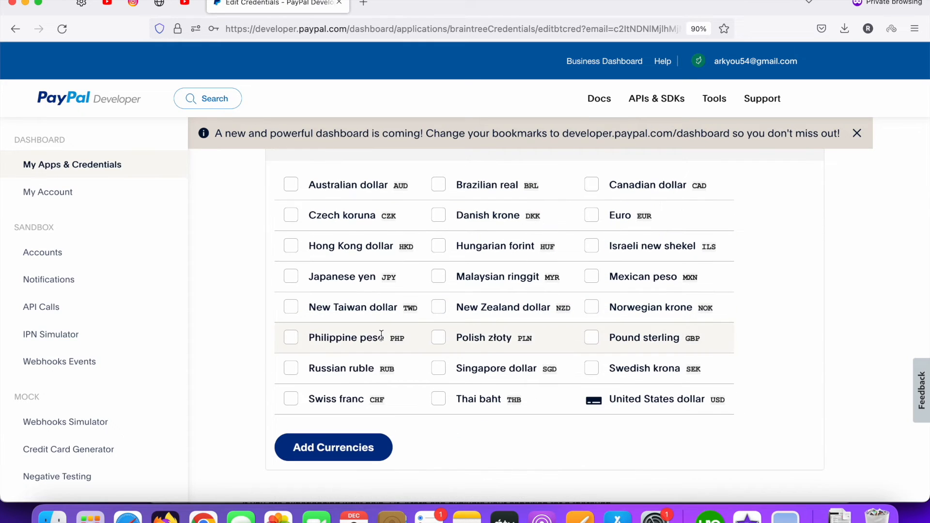
scroll(380, 335, up, 2)
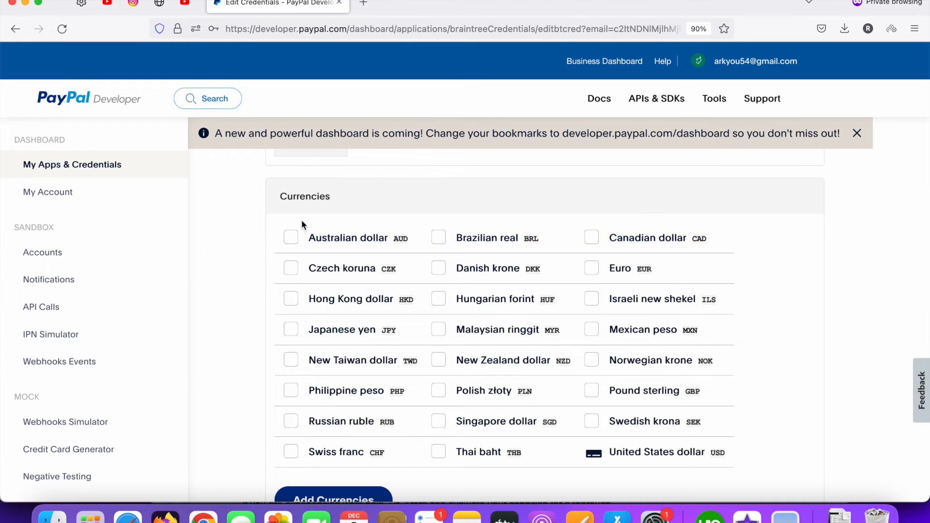
- Add Australian dollar (AUD) as a currency to the Braintree sandbox credentials
click(291, 240)
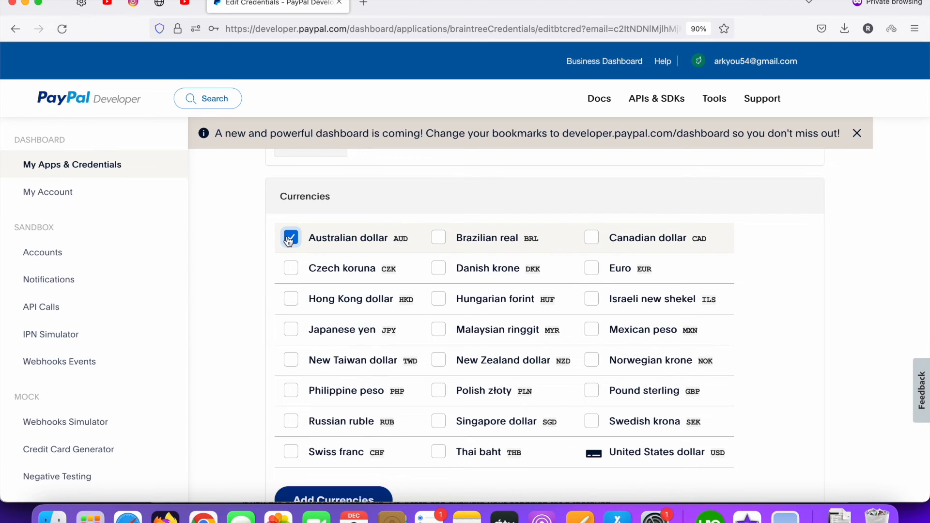
scroll(268, 318, down, 3)
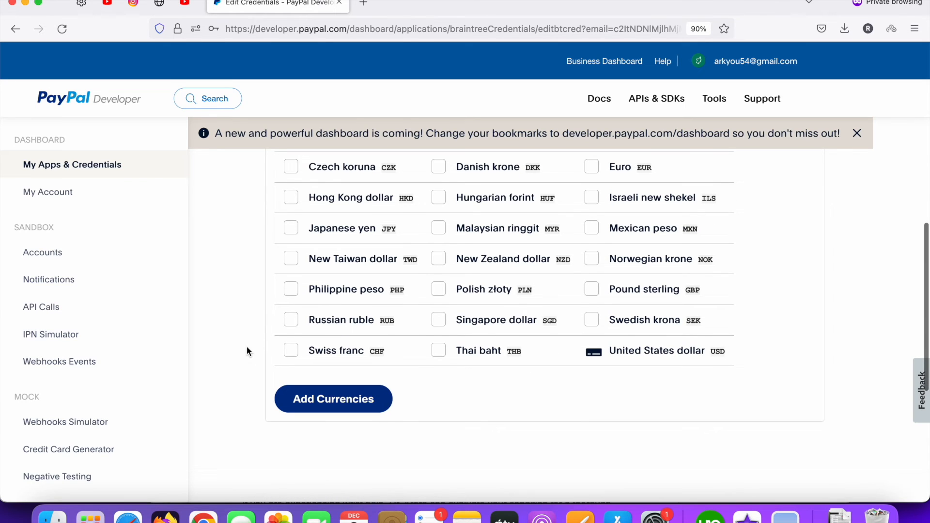
click(322, 427)
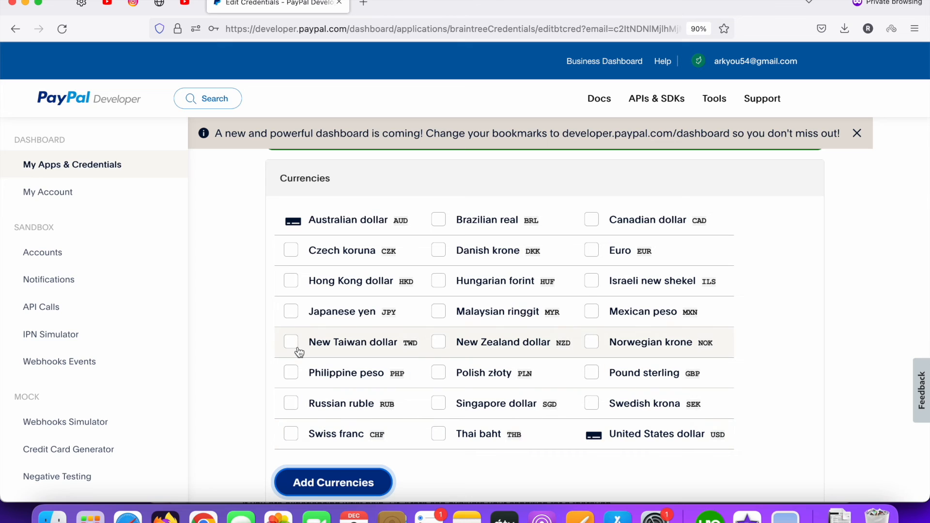
scroll(305, 305, up, 1)
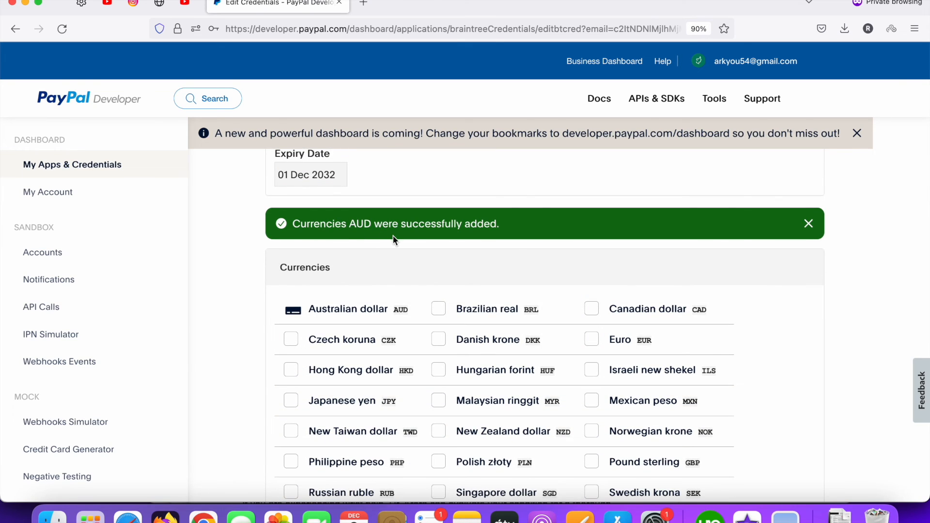
scroll(435, 237, down, 10)
scroll(436, 237, up, 10)
scroll(435, 239, up, 6)
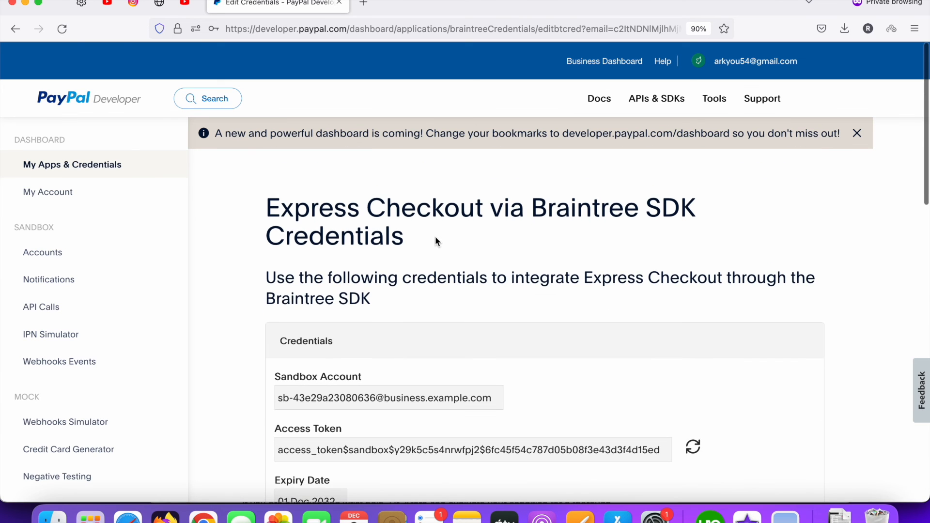
scroll(472, 319, down, 3)
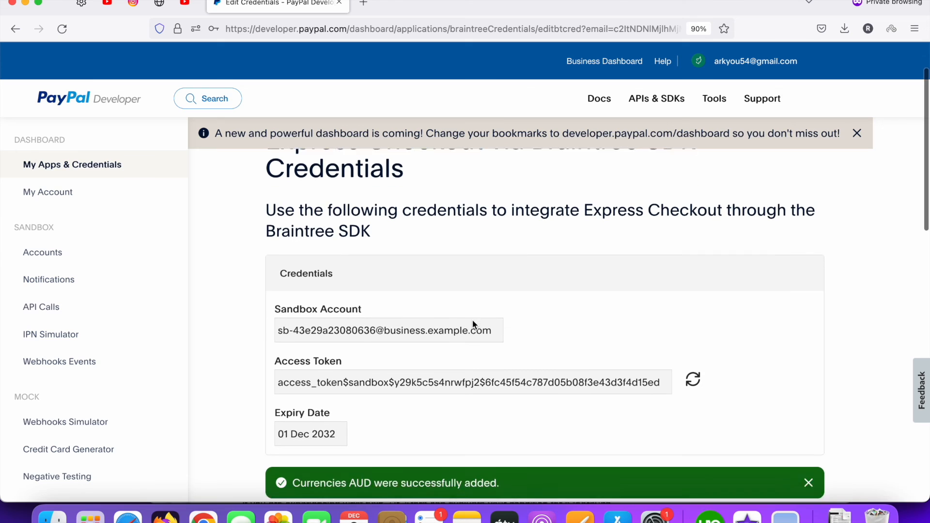